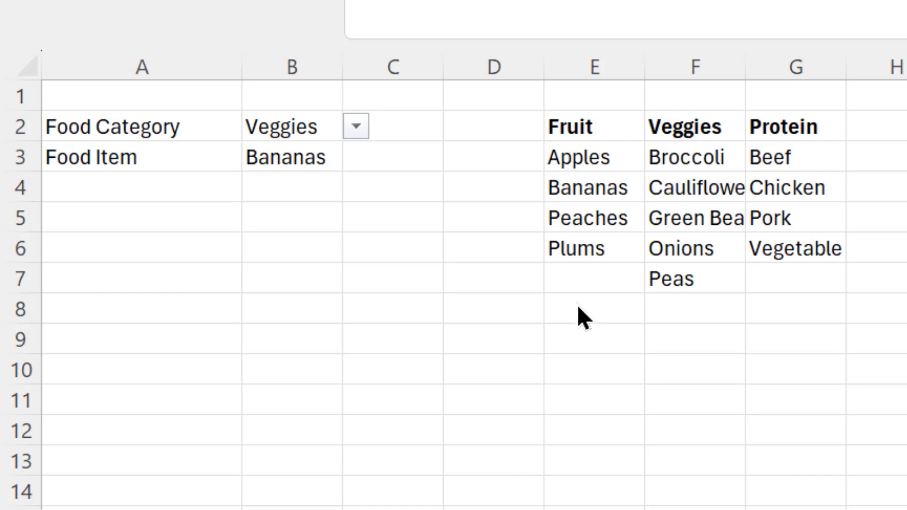
- Choose Fruit as the Food Category in B2 and Peaches as the Food Item in B3
{"action": "left_click", "coordinate": [308, 126]}
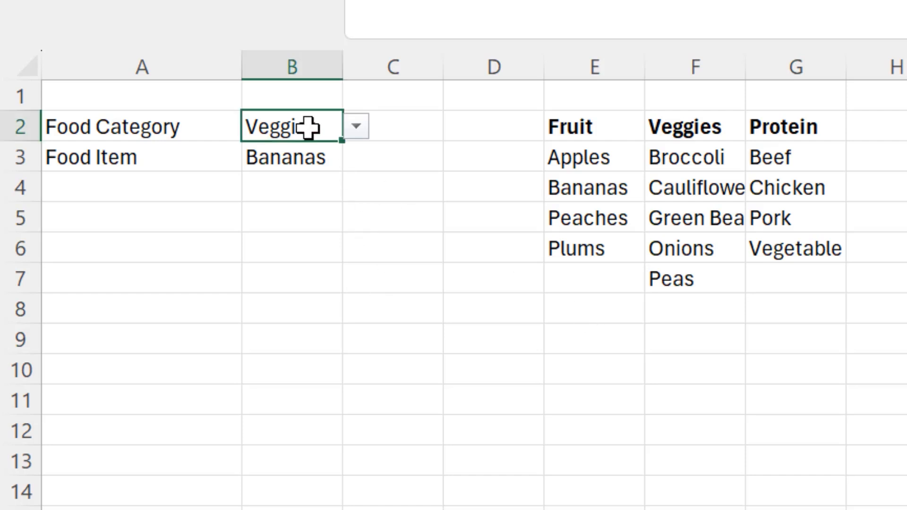
{"action": "left_click", "coordinate": [356, 128]}
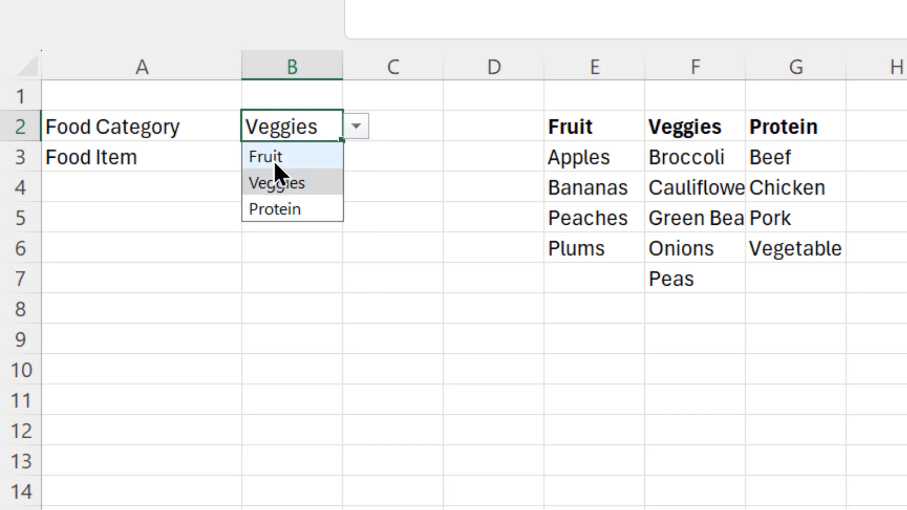
{"action": "left_click", "coordinate": [274, 159]}
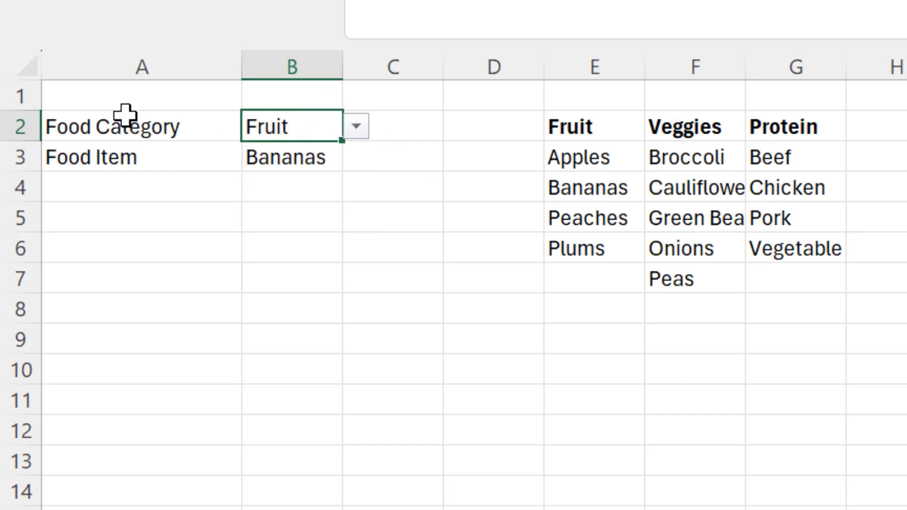
{"action": "left_click", "coordinate": [296, 157]}
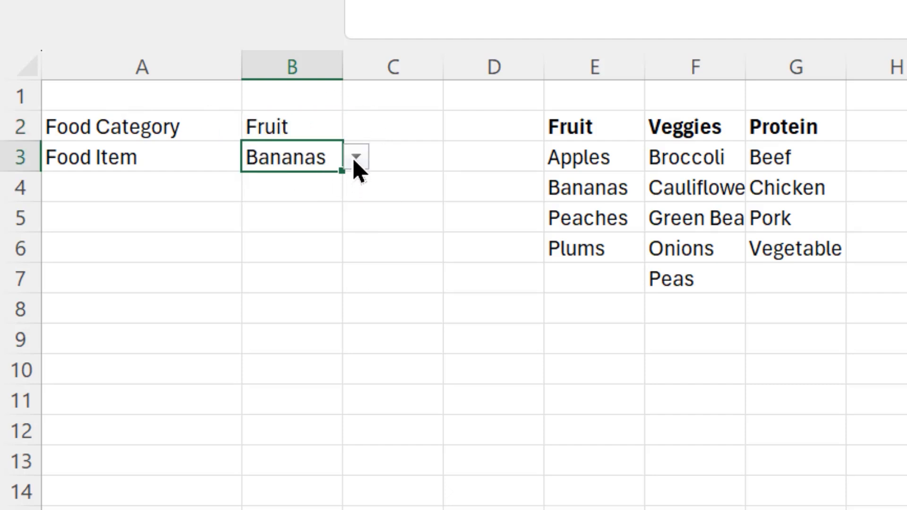
{"action": "left_click", "coordinate": [355, 158]}
{"action": "left_click", "coordinate": [294, 243]}
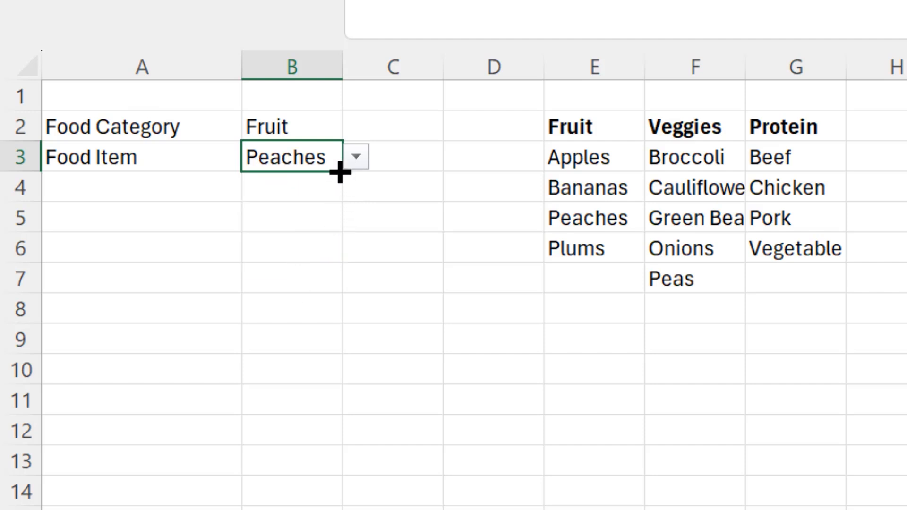
- Change the Food Category in B2 to Veggies, leaving the Food Item in B3 as it is
{"action": "left_click", "coordinate": [296, 126]}
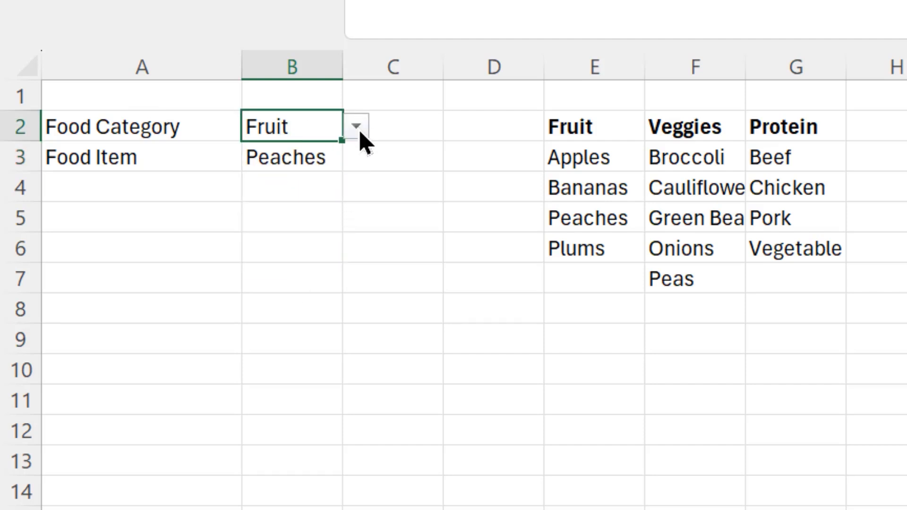
{"action": "left_click", "coordinate": [360, 134]}
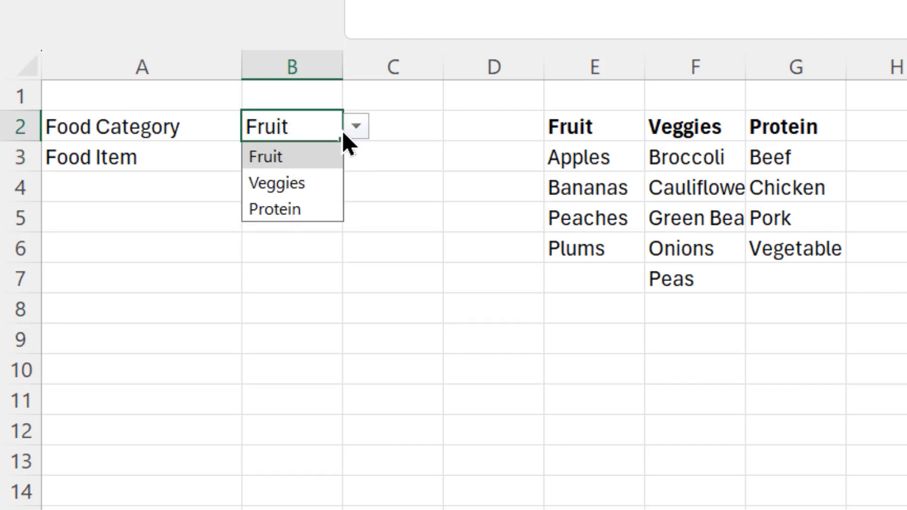
{"action": "left_click", "coordinate": [302, 174]}
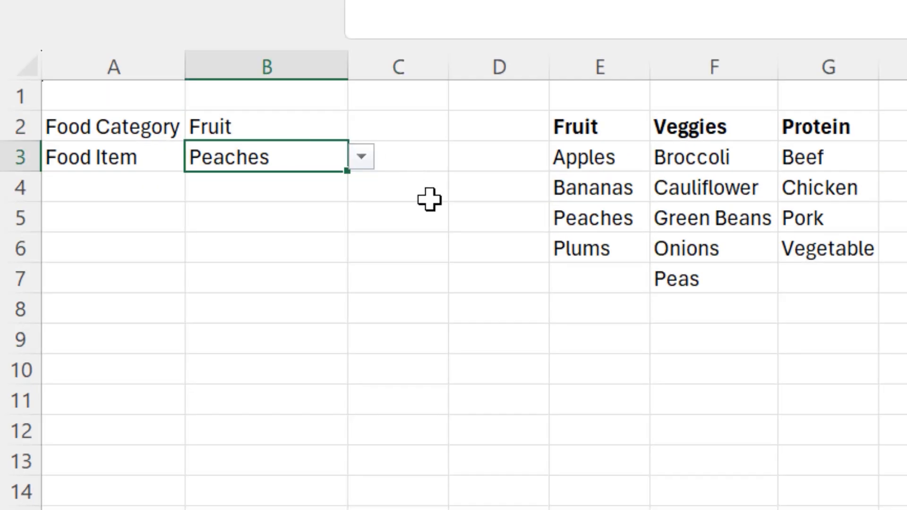
{"action": "left_click", "coordinate": [290, 125]}
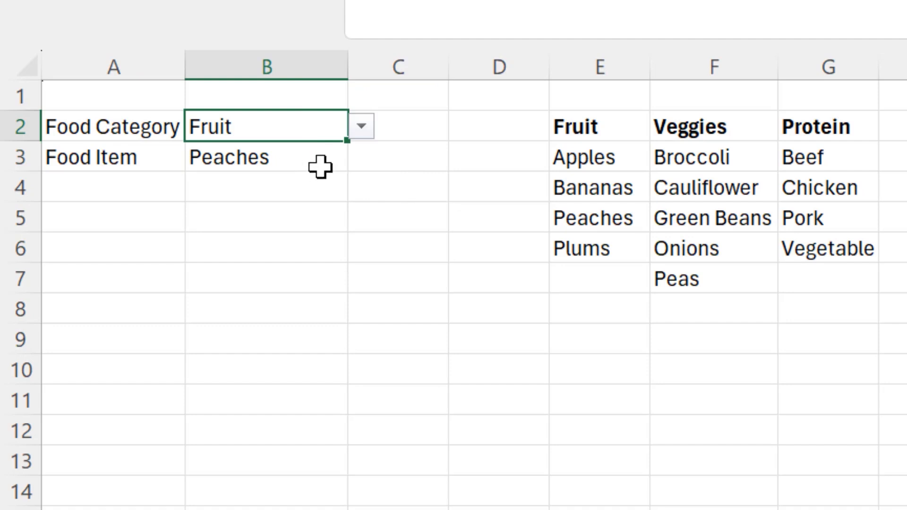
{"action": "left_click", "coordinate": [360, 127]}
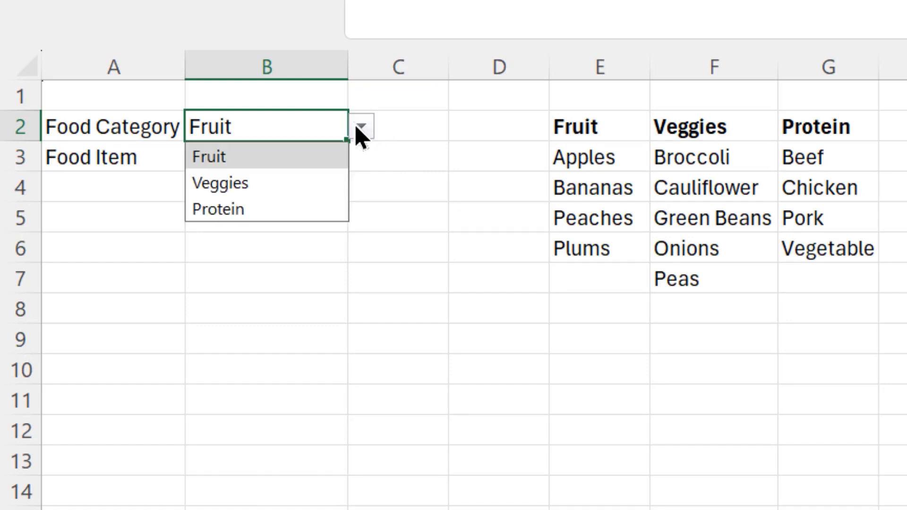
{"action": "left_click", "coordinate": [313, 187]}
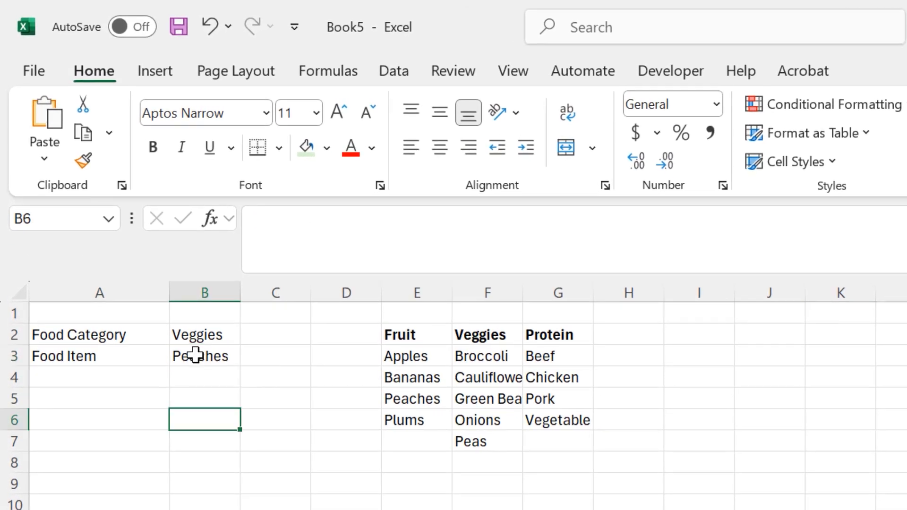
- Start a new conditional formatting rule for cell B3 that uses a formula to determine which cells to format
{"action": "left_click", "coordinate": [195, 355]}
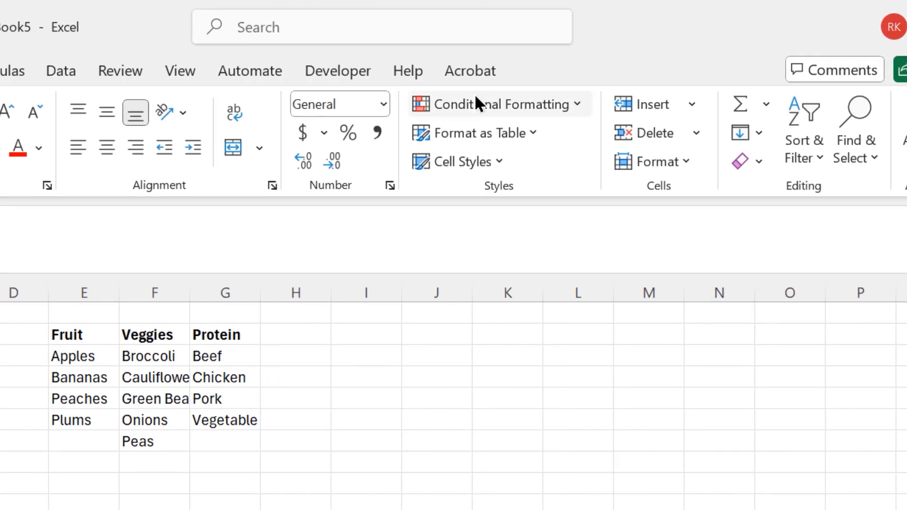
{"action": "left_click", "coordinate": [478, 98]}
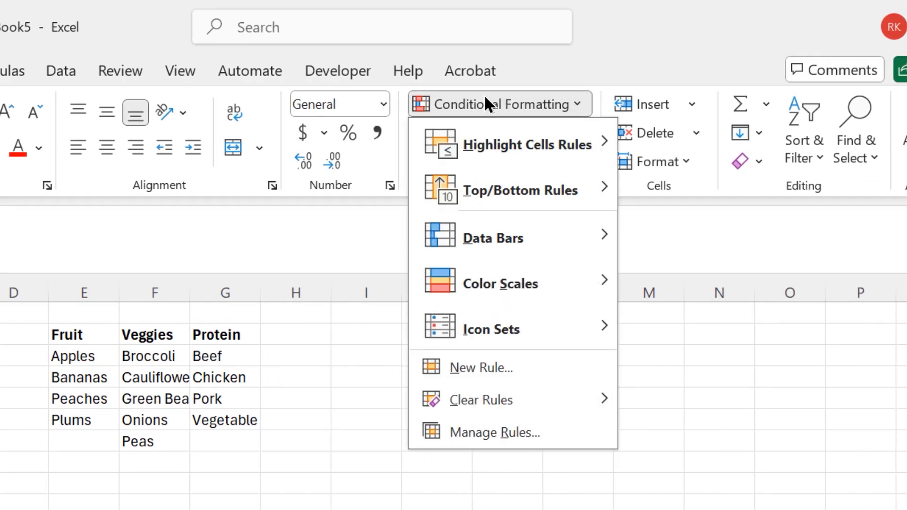
{"action": "mouse_move", "coordinate": [492, 215]}
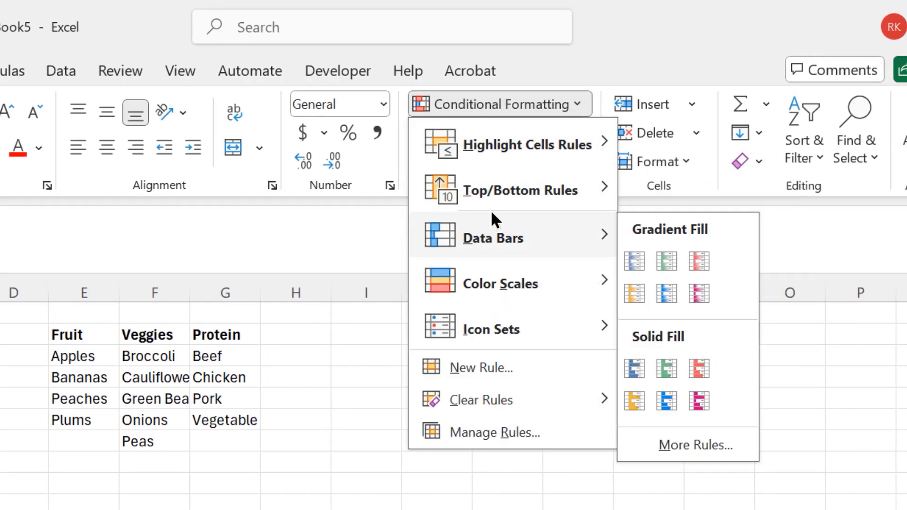
{"action": "left_click", "coordinate": [487, 365]}
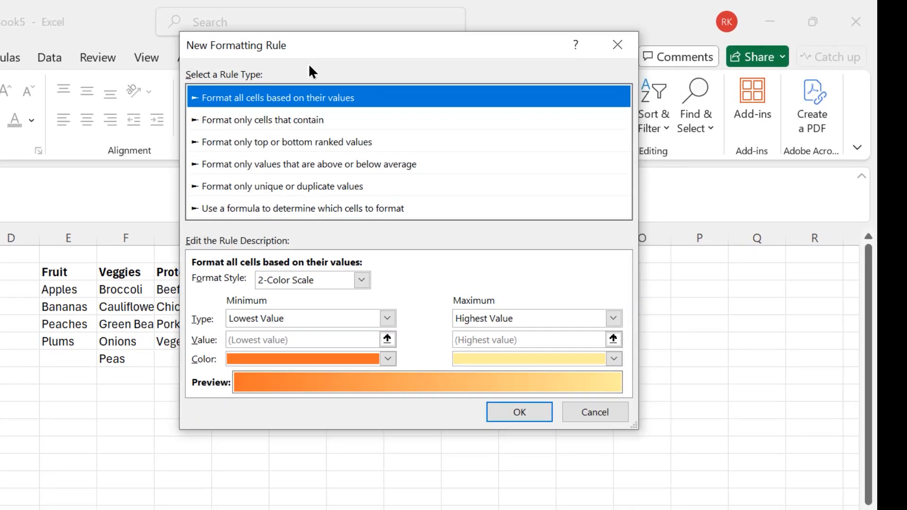
{"action": "left_click", "coordinate": [316, 213]}
- Enter =ISERROR(MATCH(B3,INDIRECT(B2),0)) as the formula of the formatting rule
{"action": "left_click", "coordinate": [348, 281]}
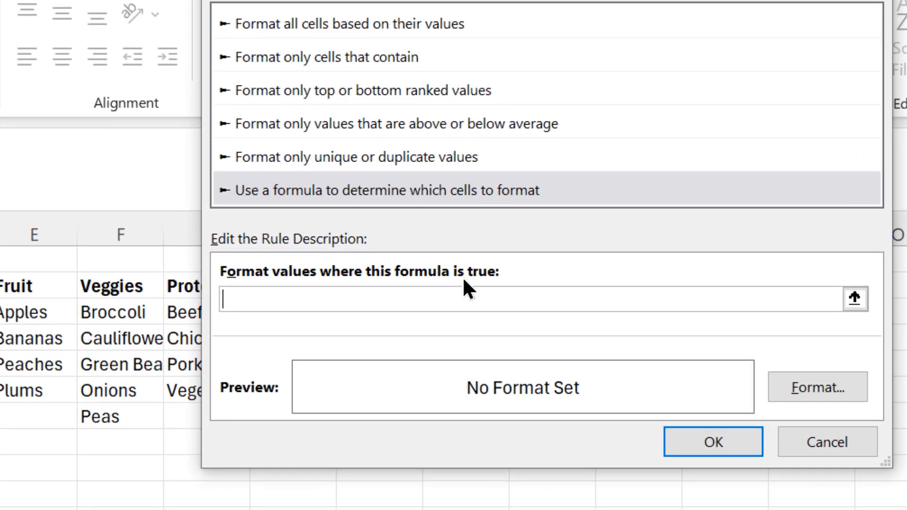
{"action": "type", "text": "=ISERROR("}
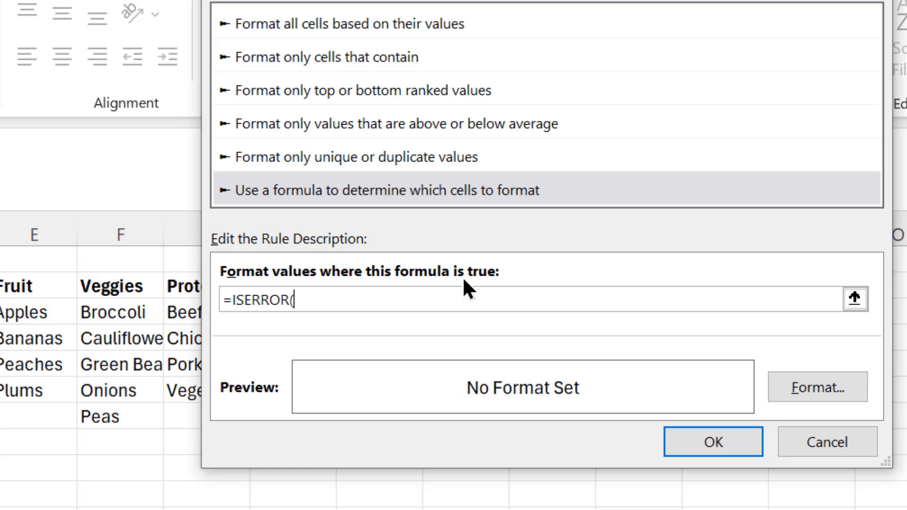
{"action": "type", "text": "MATCH(B3"}
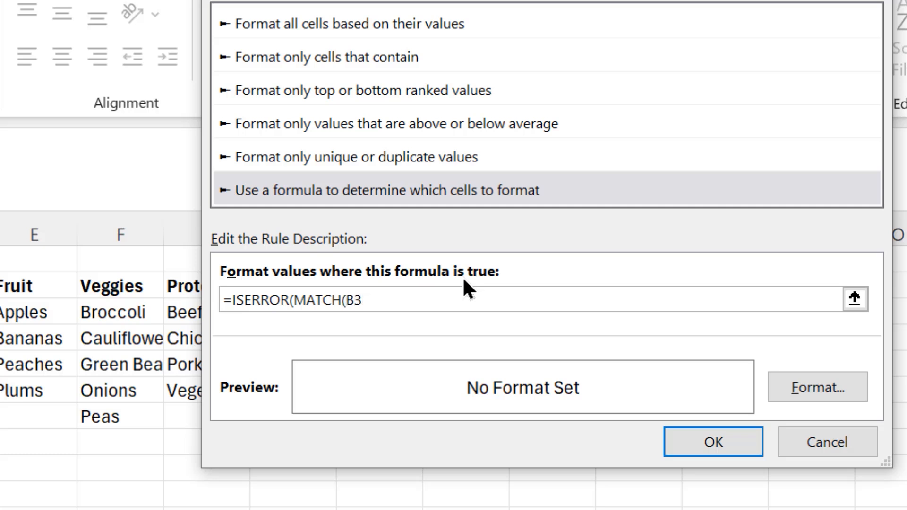
{"action": "type", "text": ",INDIRECT"}
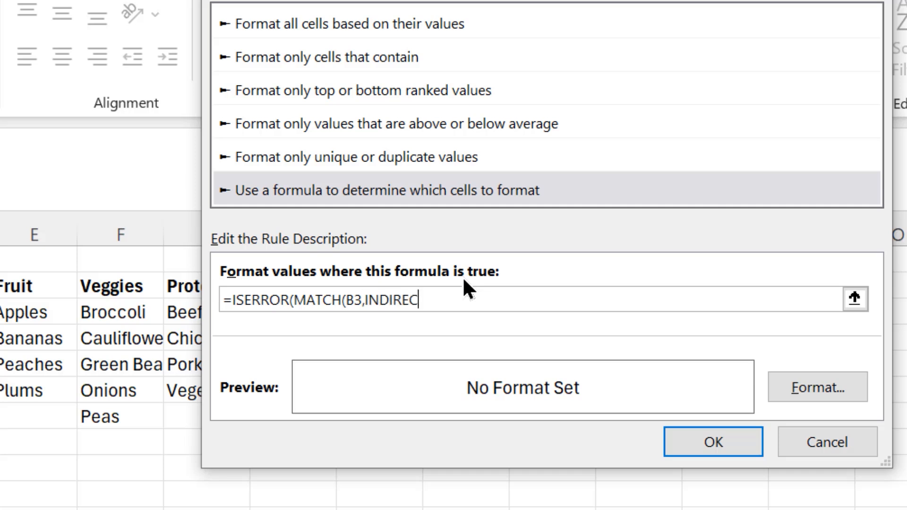
{"action": "type", "text": "(B2),0))"}
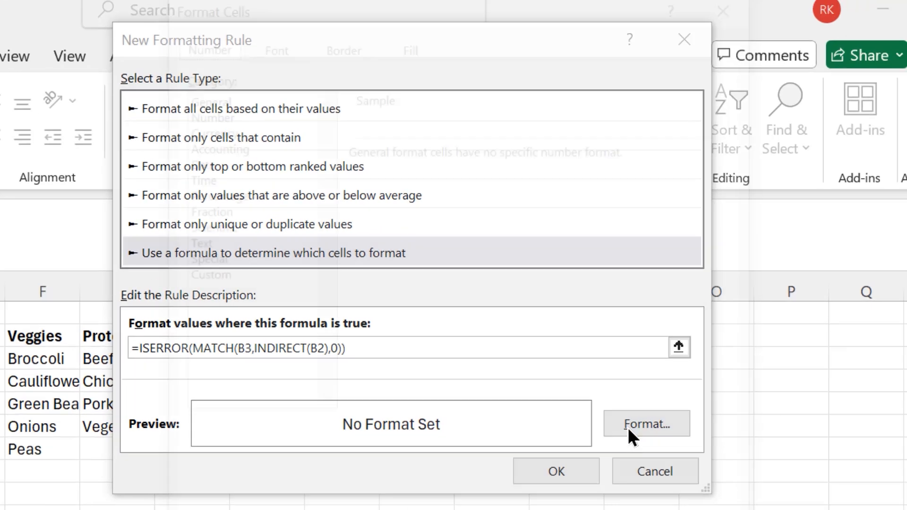
- Give the rule's format a light orange background fill and accept it
{"action": "left_click", "coordinate": [846, 268]}
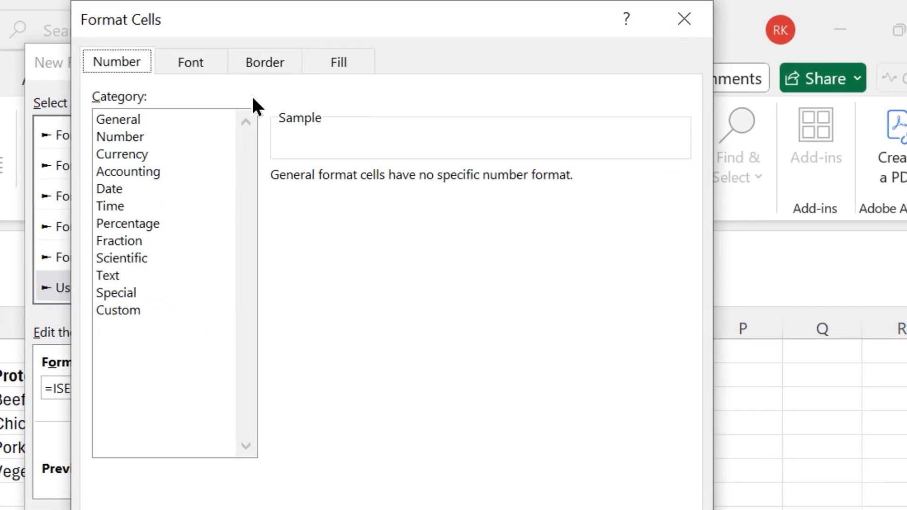
{"action": "left_click", "coordinate": [323, 65]}
{"action": "left_click", "coordinate": [227, 200]}
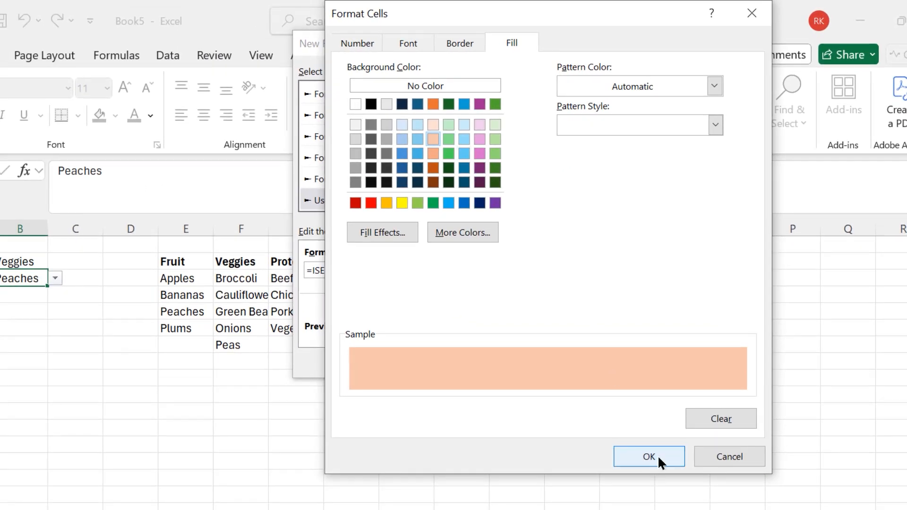
{"action": "left_click", "coordinate": [654, 455]}
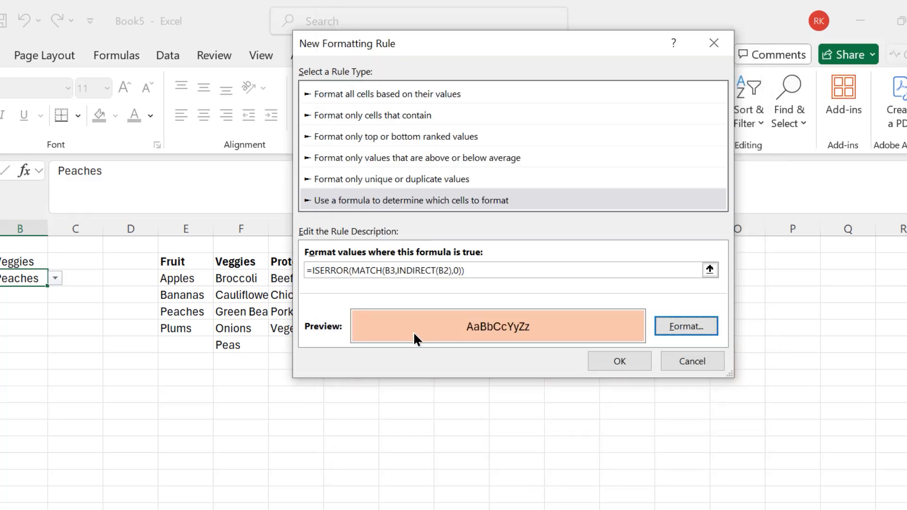
- Reopen the rule's format, switch its number format to Custom and clear the General format code
{"action": "left_click", "coordinate": [676, 321]}
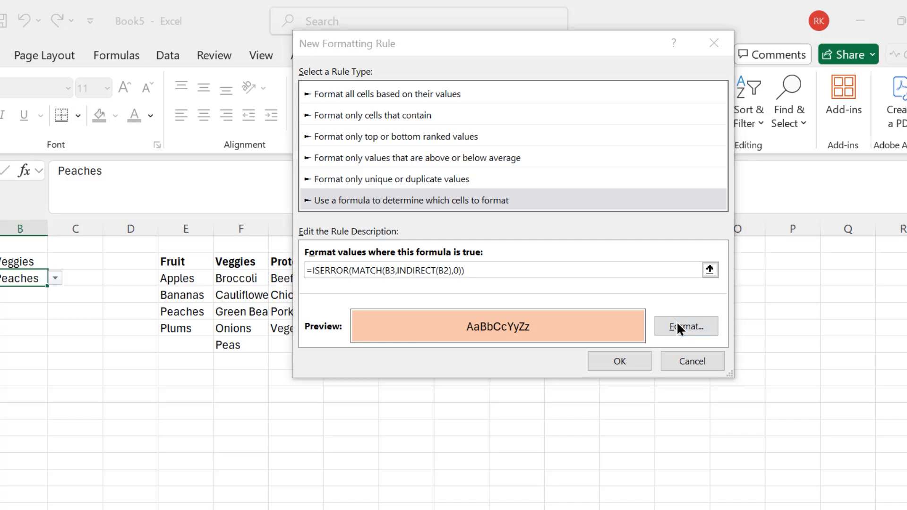
{"action": "left_click", "coordinate": [349, 42]}
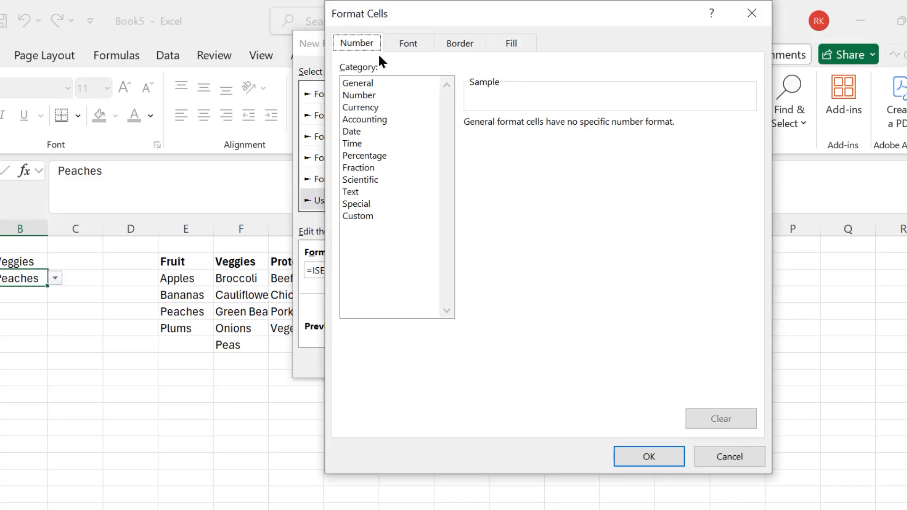
{"action": "left_click", "coordinate": [364, 217]}
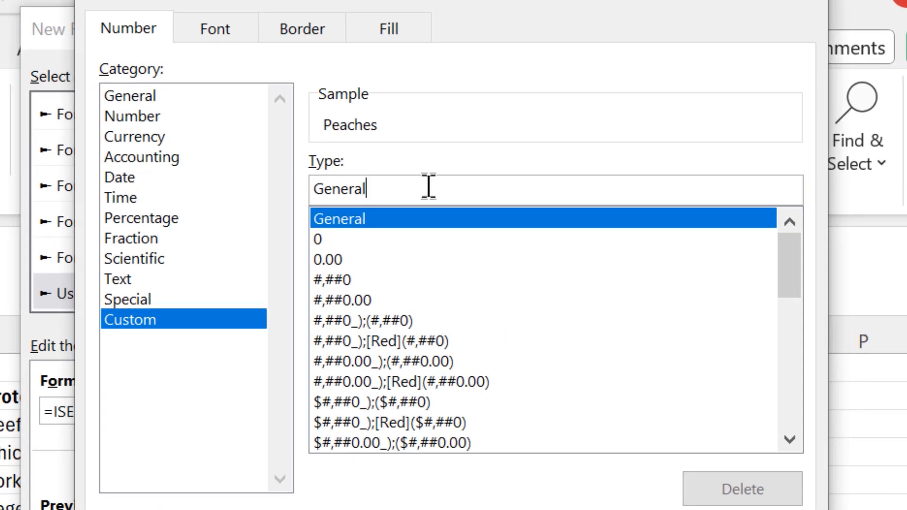
{"action": "key", "text": "BackSpace"}
{"action": "key", "text": "BackSpace"}
{"action": "key", "text": "BackSpace"}
{"action": "key", "text": "BackSpace"}
{"action": "key", "text": "BackSpace"}
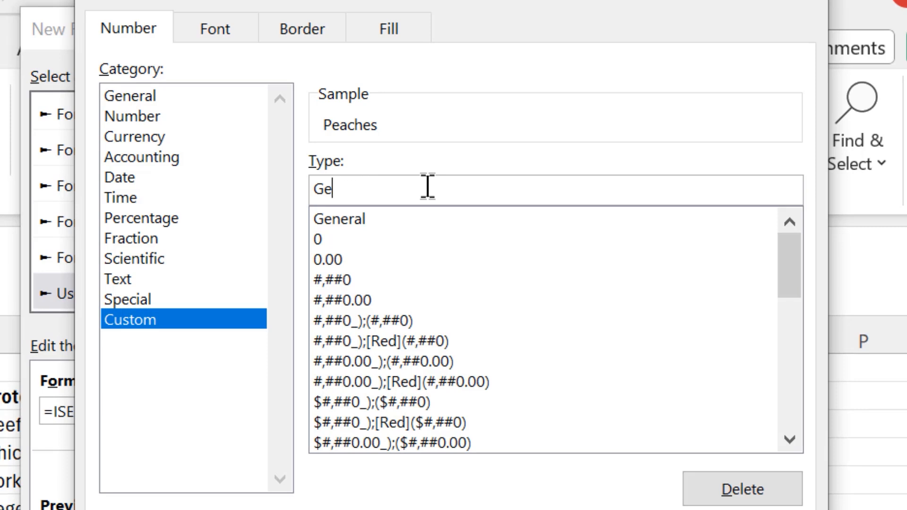
{"action": "key", "text": "BackSpace"}
{"action": "key", "text": "BackSpace"}
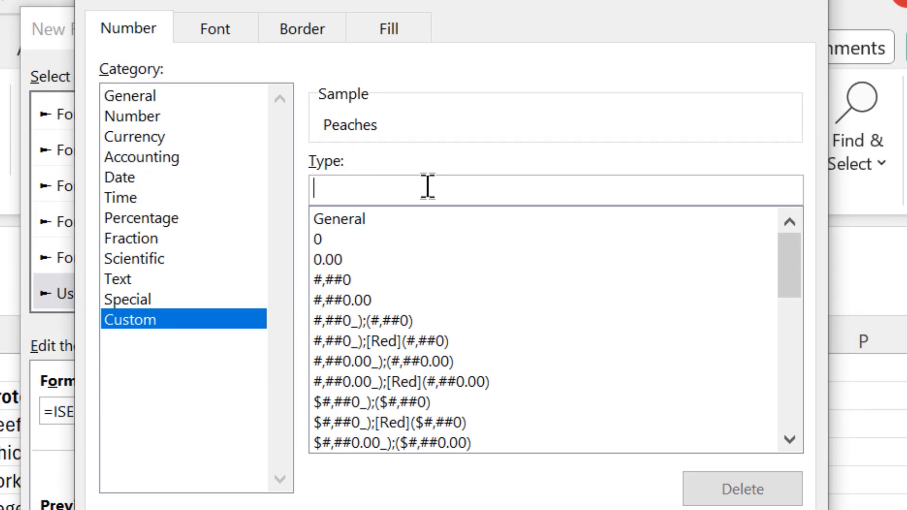
- Try the custom format code ;;;"Select Item" and clear it again
{"action": "type", "text": ";;"}
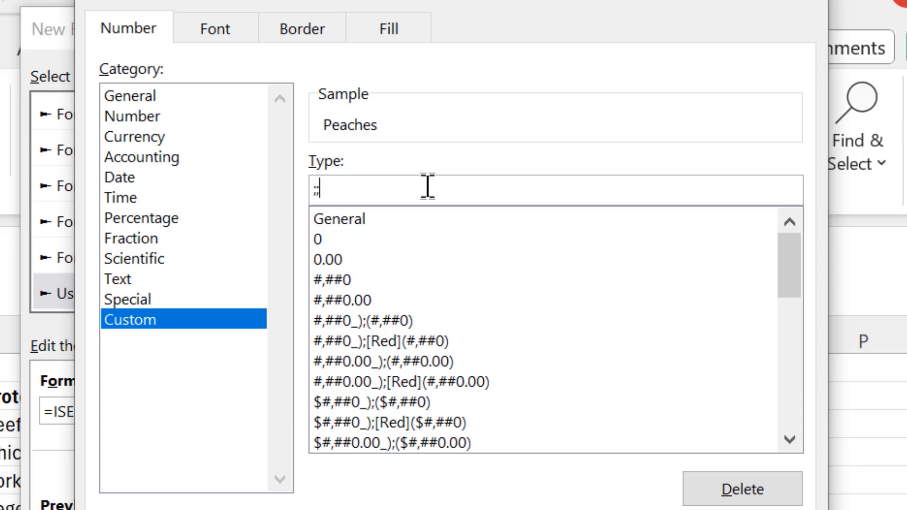
{"action": "type", "text": ";"}
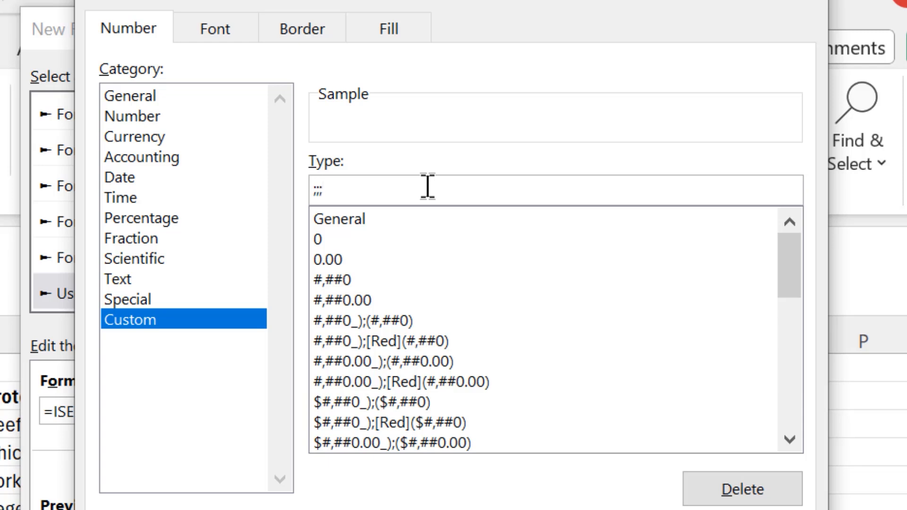
{"action": "type", "text": "\"Select Item\""}
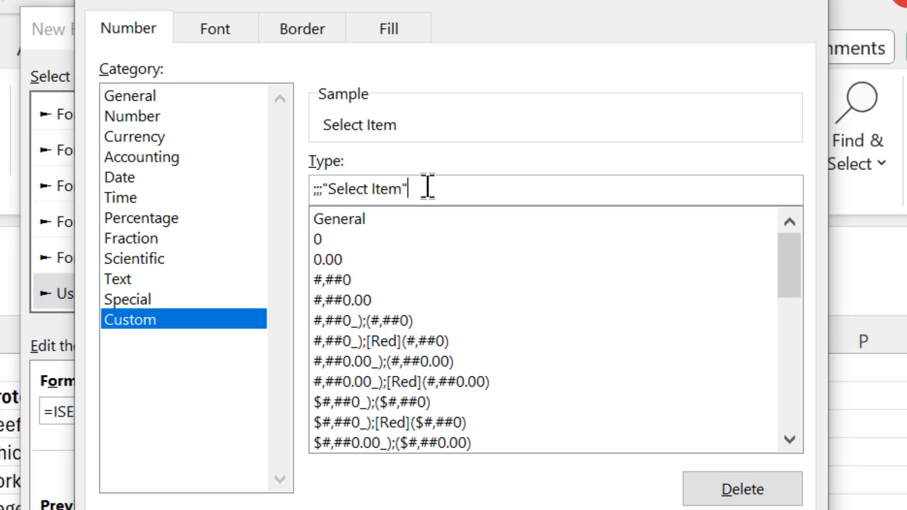
{"action": "key", "text": "BackSpace"}
{"action": "key", "text": "BackSpace"}
{"action": "key", "text": "BackSpace"}
{"action": "key", "text": "BackSpace"}
{"action": "key", "text": "BackSpace"}
{"action": "key", "text": "BackSpace"}
{"action": "key", "text": "BackSpace"}
{"action": "key", "text": "BackSpace"}
{"action": "key", "text": "BackSpace"}
{"action": "key", "text": "BackSpace"}
{"action": "key", "text": "BackSpace"}
{"action": "key", "text": "BackSpace"}
{"action": "key", "text": "BackSpace"}
{"action": "key", "text": "BackSpace"}
{"action": "key", "text": "BackSpace"}
{"action": "key", "text": "BackSpace"}
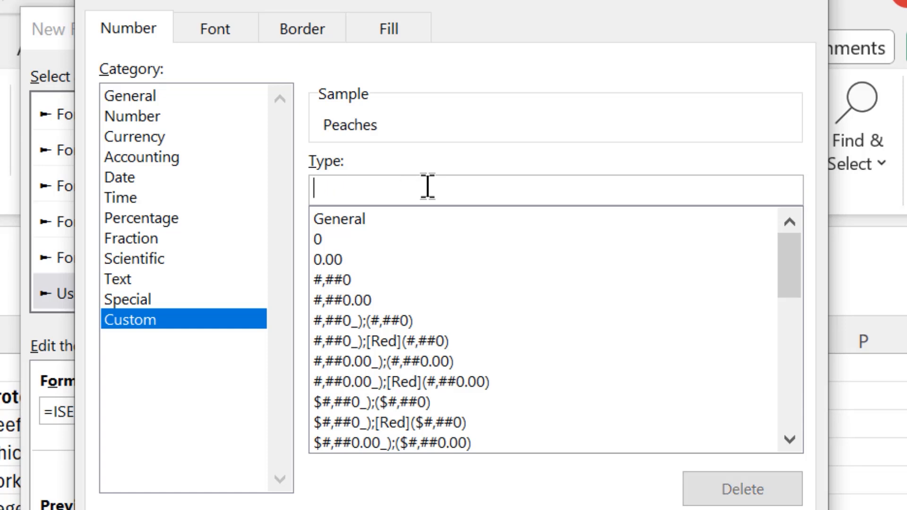
- Write positive;zero;negative;text as an outline of the format sections in the custom code, and erase it
{"action": "type", "text": "positive"}
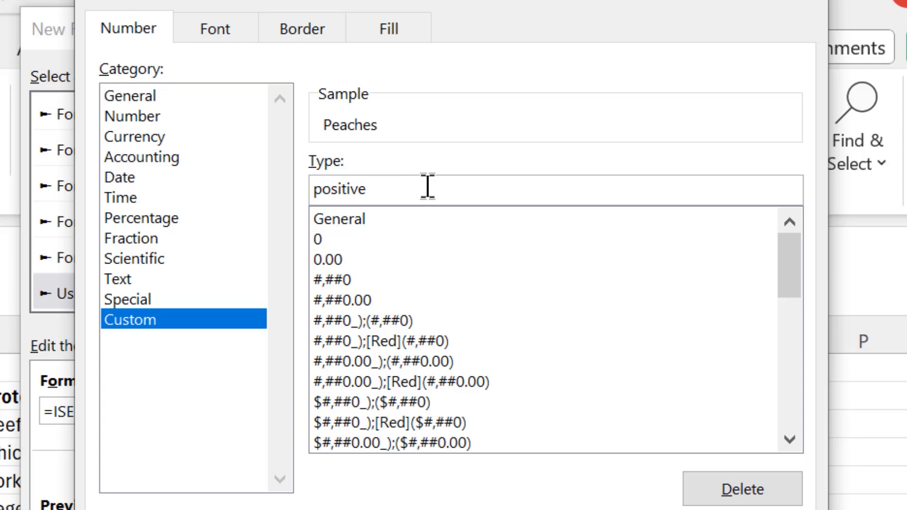
{"action": "type", "text": ";zero;negative;text"}
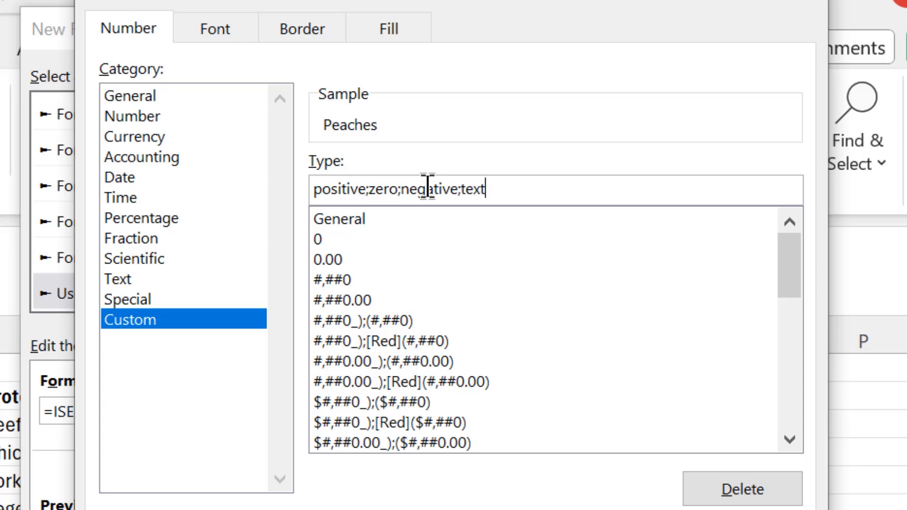
{"action": "key", "text": "BackSpace"}
{"action": "key", "text": "BackSpace"}
{"action": "key", "text": "BackSpace"}
{"action": "key", "text": "BackSpace"}
{"action": "key", "text": "BackSpace"}
{"action": "key", "text": "BackSpace"}
{"action": "key", "text": "BackSpace"}
{"action": "key", "text": "BackSpace"}
{"action": "key", "text": "BackSpace"}
{"action": "key", "text": "BackSpace"}
{"action": "key", "text": "BackSpace"}
{"action": "key", "text": "BackSpace"}
{"action": "key", "text": "BackSpace"}
{"action": "key", "text": "BackSpace"}
{"action": "key", "text": "BackSpace"}
{"action": "key", "text": "BackSpace"}
{"action": "key", "text": "BackSpace"}
{"action": "key", "text": "BackSpace"}
{"action": "key", "text": "BackSpace"}
{"action": "key", "text": "BackSpace"}
{"action": "key", "text": "BackSpace"}
{"action": "key", "text": "BackSpace"}
{"action": "key", "text": "BackSpace"}
{"action": "key", "text": "BackSpace"}
{"action": "key", "text": "BackSpace"}
{"action": "key", "text": "BackSpace"}
{"action": "key", "text": "BackSpace"}
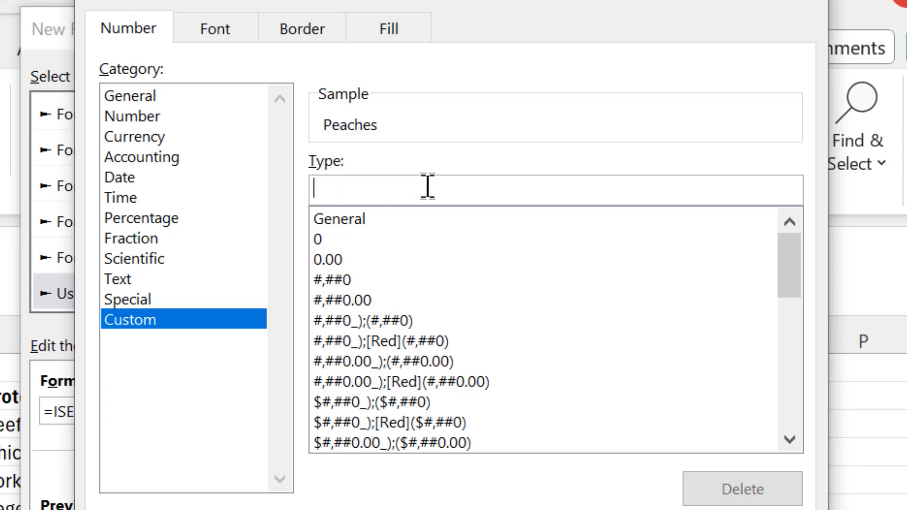
- Set the rule's custom number format to ;;;"Select Text", accept the format and apply the conditional formatting rule to B3
{"action": "type", "text": ";;;"}
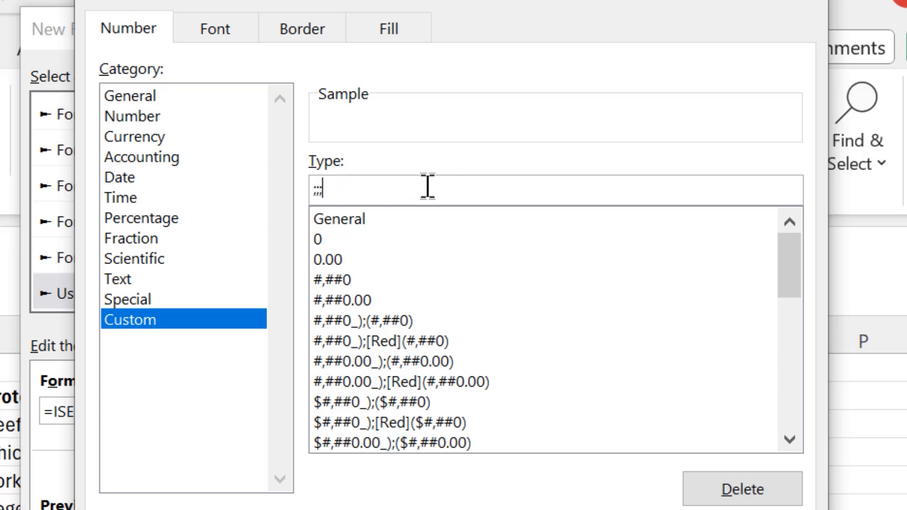
{"action": "type", "text": "\"Select Text\""}
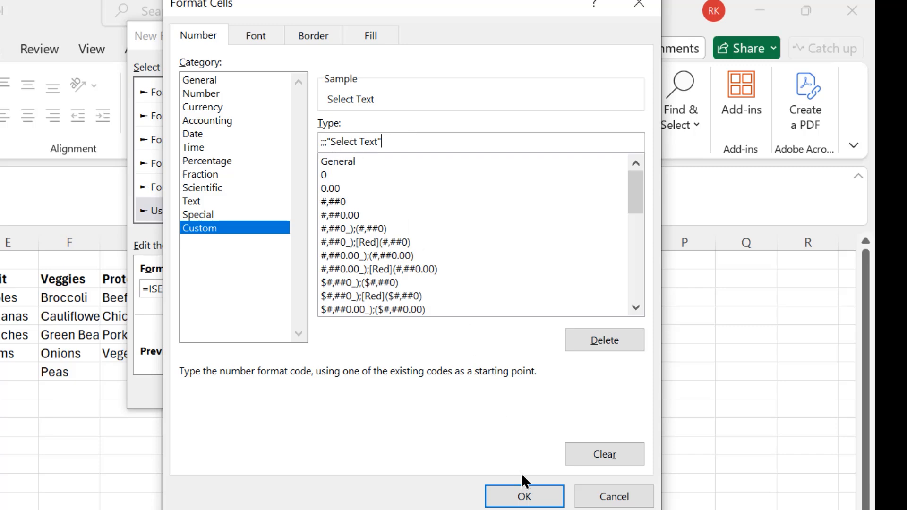
{"action": "left_click", "coordinate": [526, 496]}
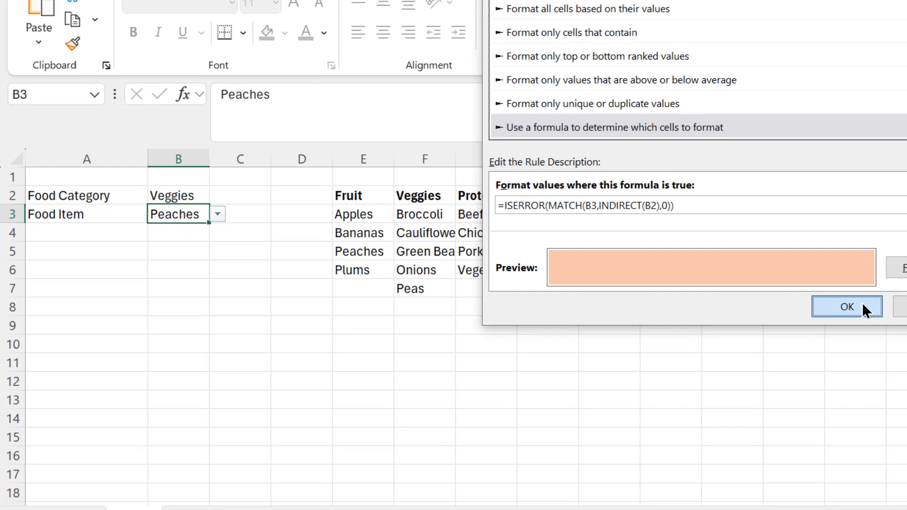
{"action": "left_click", "coordinate": [558, 377]}
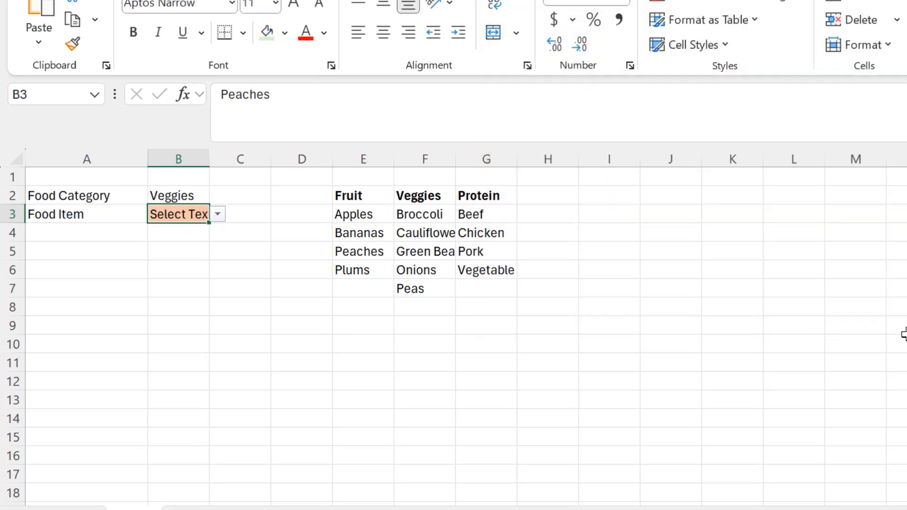
{"action": "left_click", "coordinate": [231, 324]}
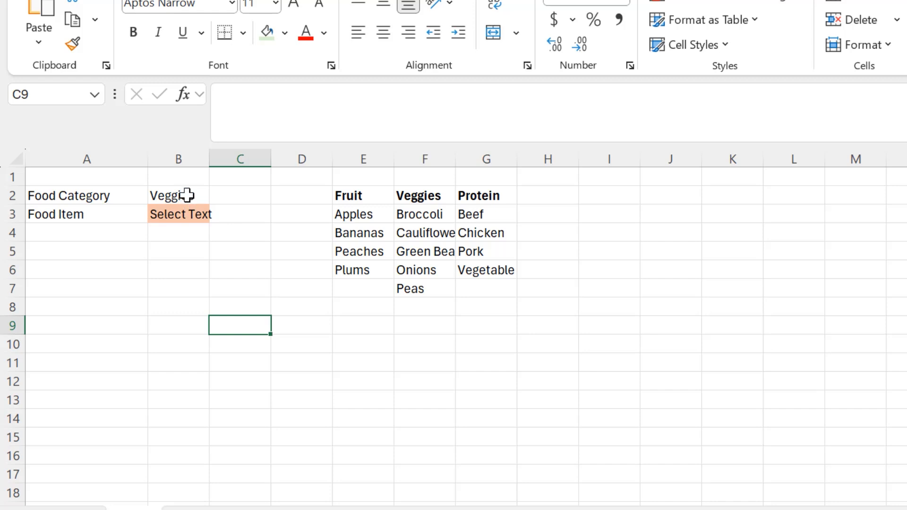
- Choose Green Beans as the food item in B3
{"action": "left_click", "coordinate": [189, 214]}
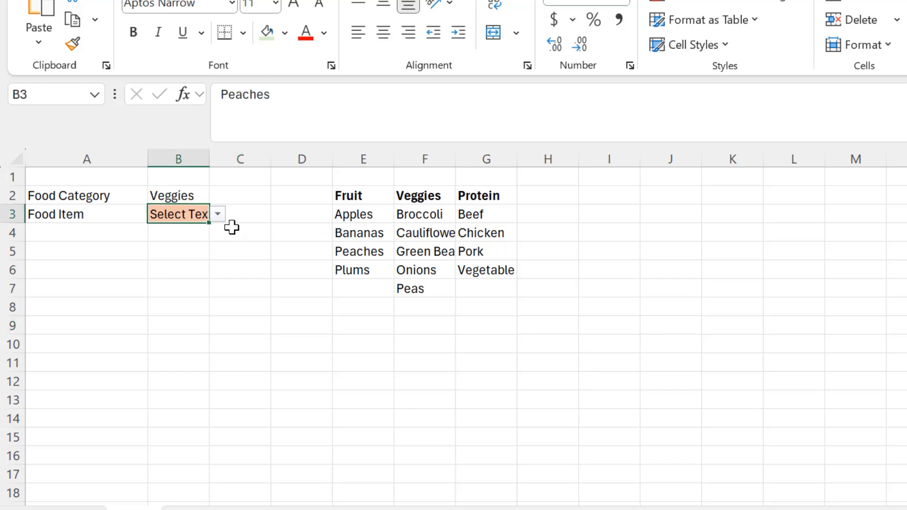
{"action": "left_click", "coordinate": [217, 214]}
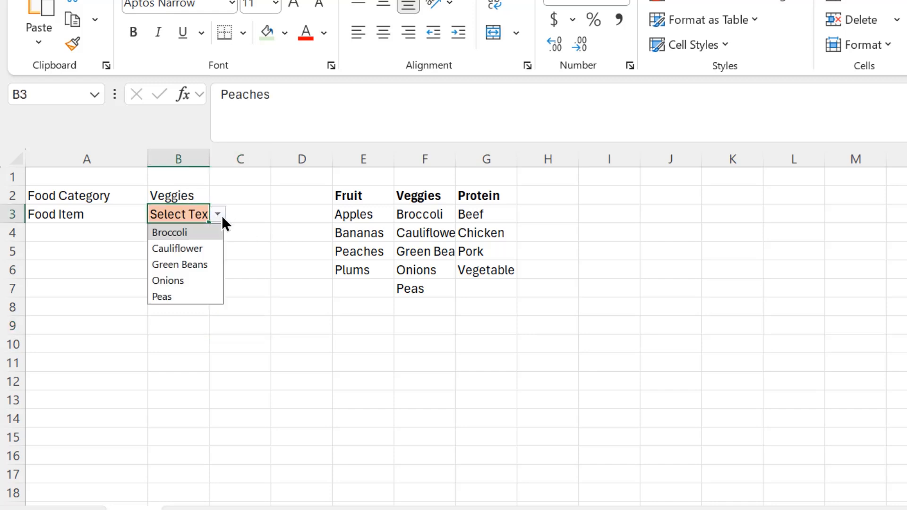
{"action": "left_click", "coordinate": [193, 265]}
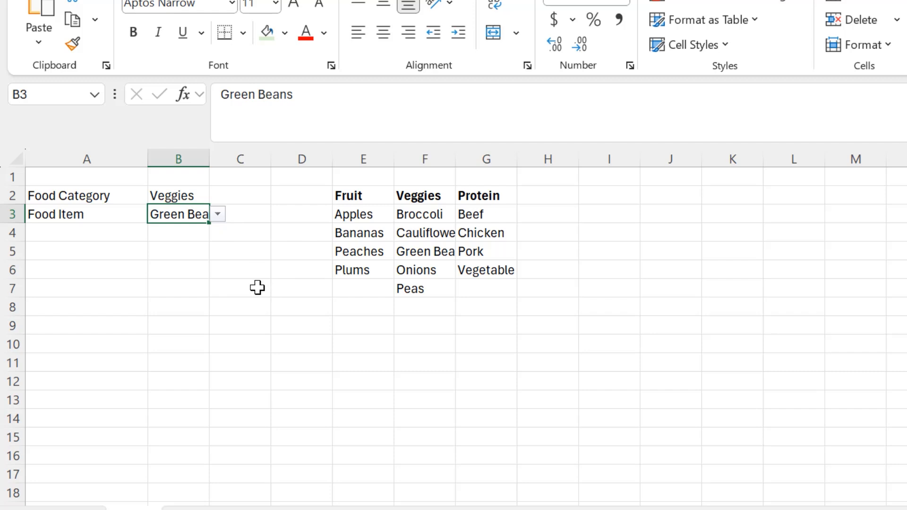
- Change the food category in B2 to Fruit to test the rule on the dependent cell
{"action": "left_click", "coordinate": [173, 195]}
{"action": "left_click", "coordinate": [217, 196]}
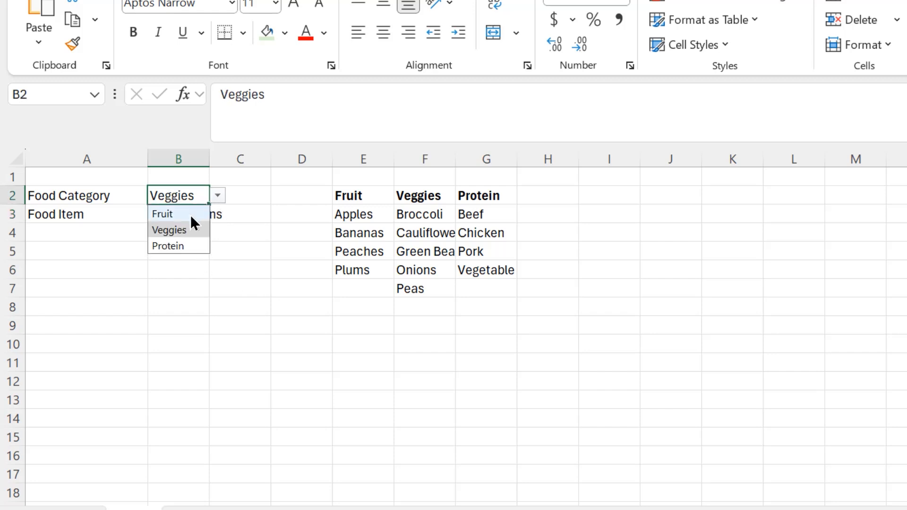
{"action": "left_click", "coordinate": [191, 214]}
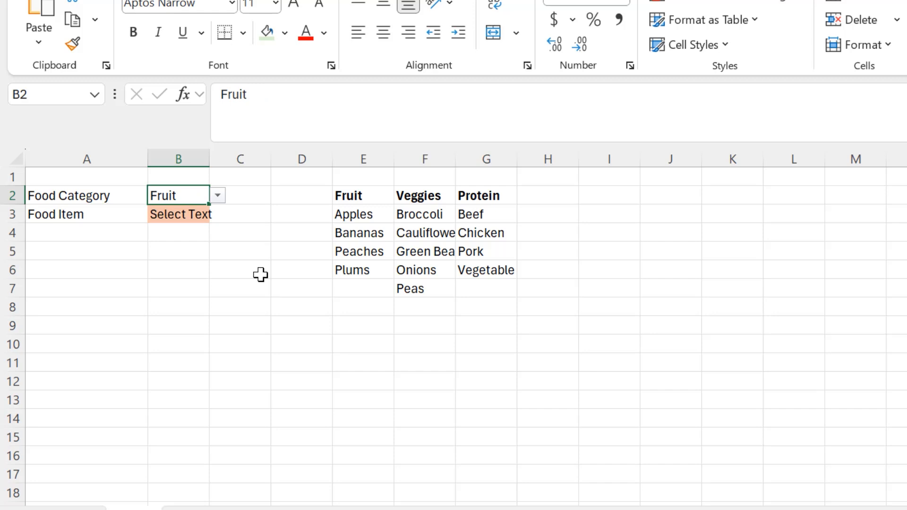